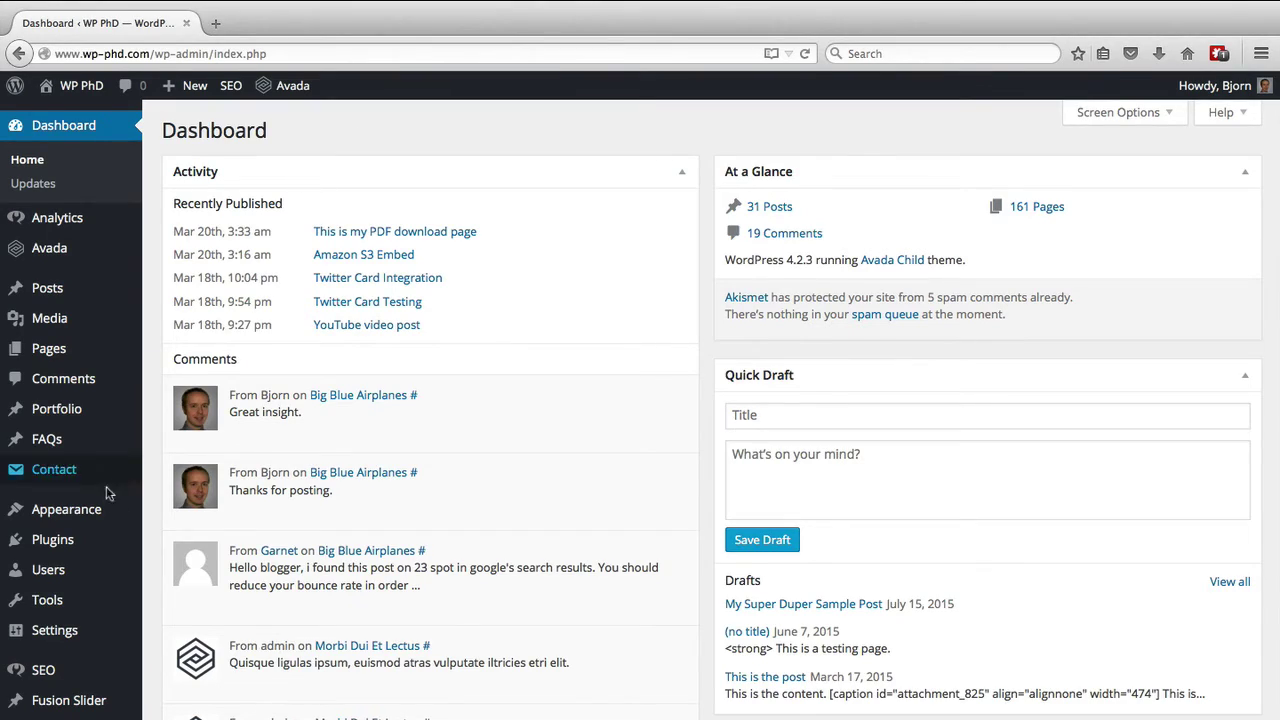
Search the Add Plugins page for 'cookie law'.
mouse_move(38, 548)
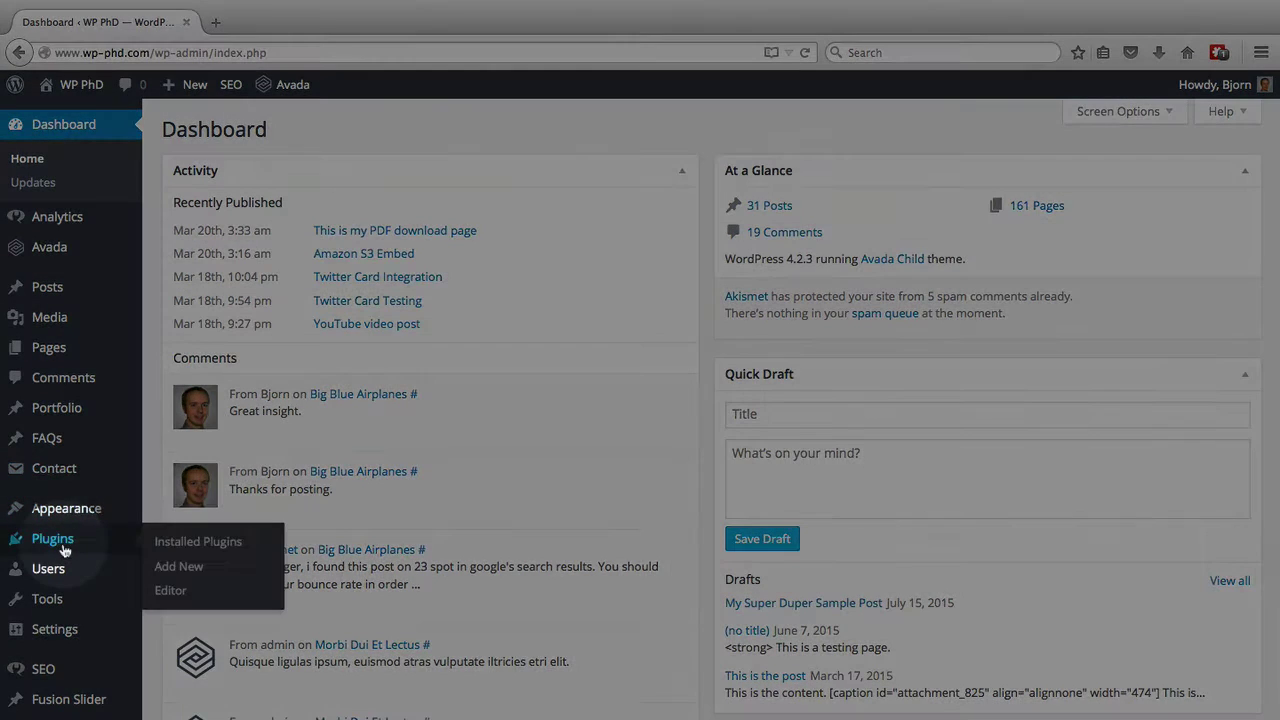
left_click(180, 567)
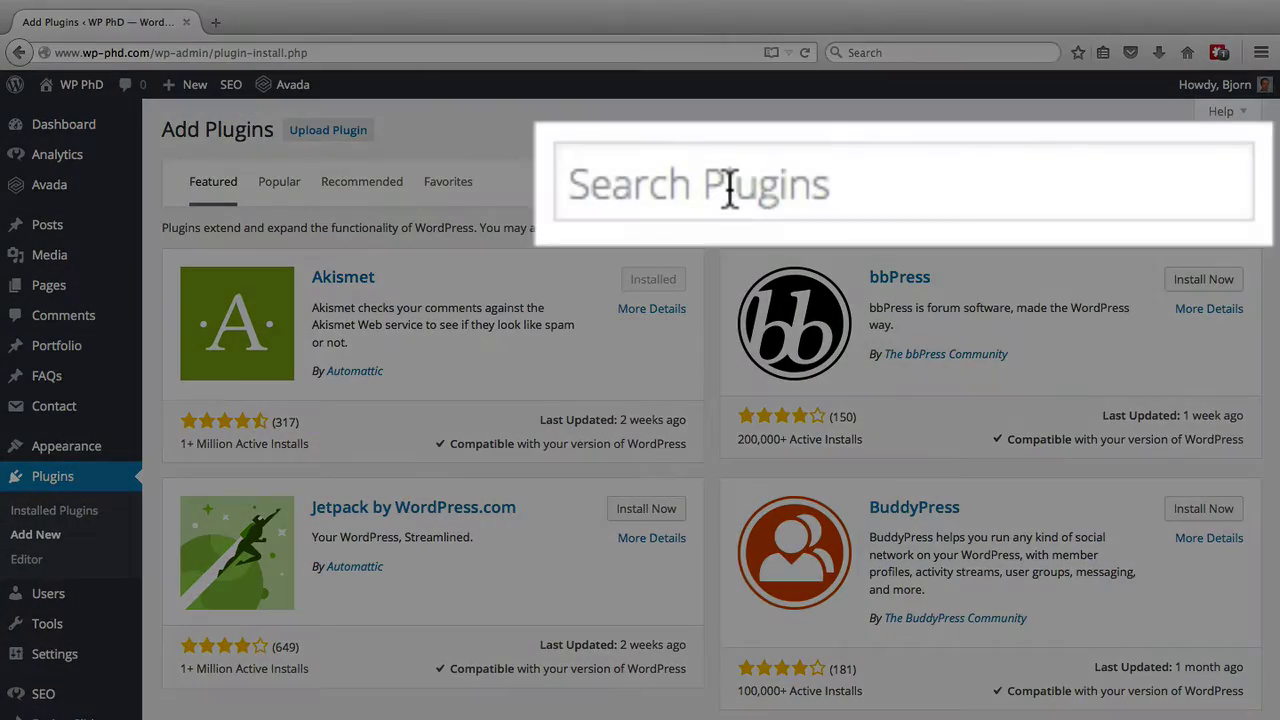
left_click(1030, 183)
type("cookie law")
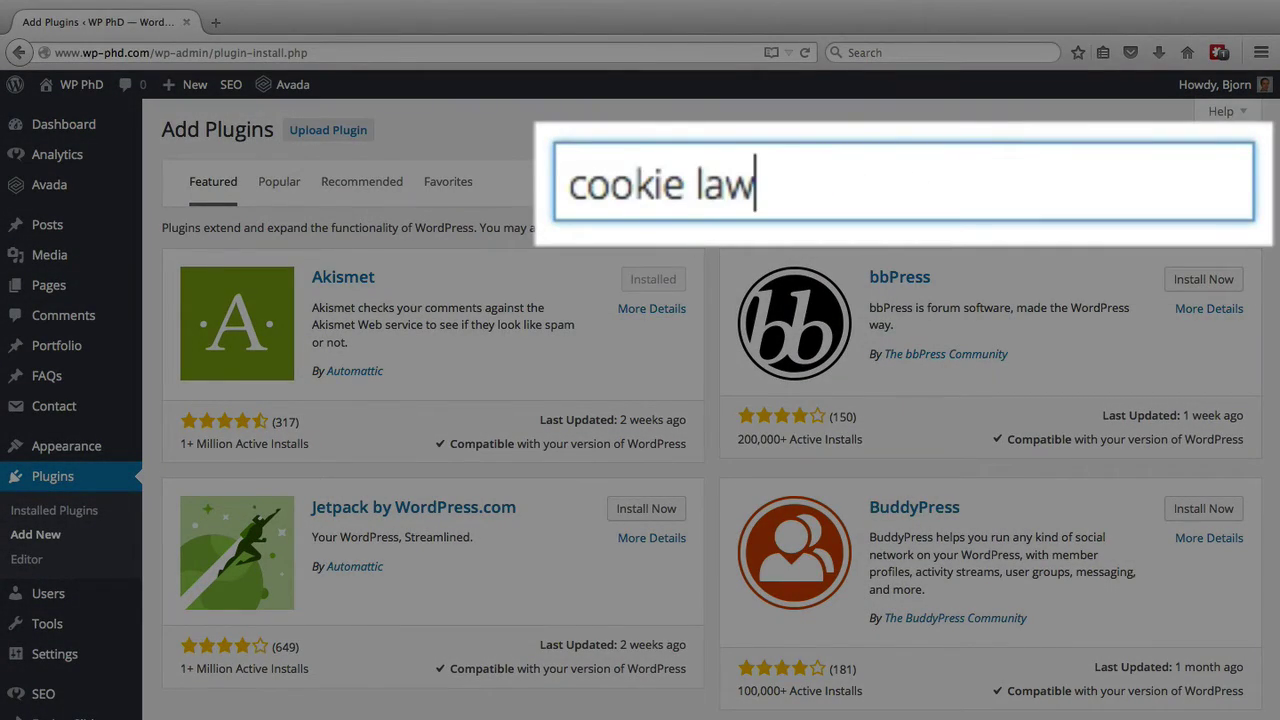
key("Return")
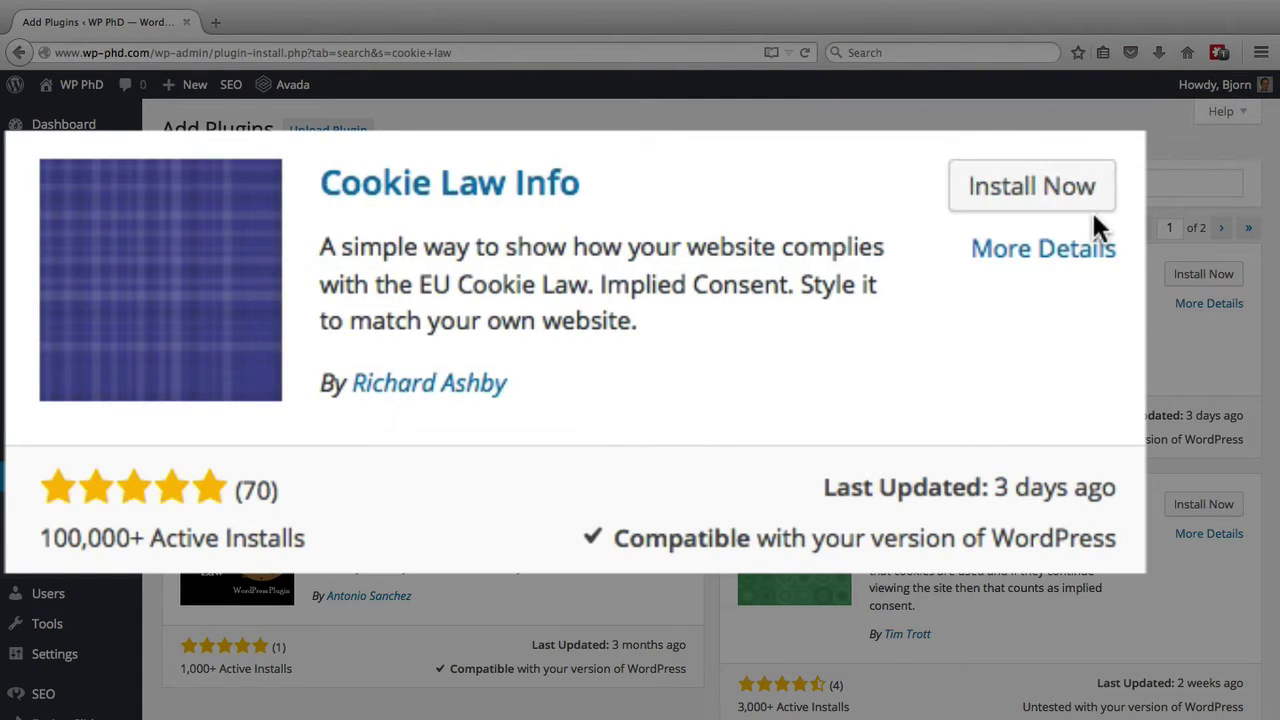
Install and activate Cookie Law Info 1.5.2, then go to its Cookie Law Settings page.
left_click(1064, 207)
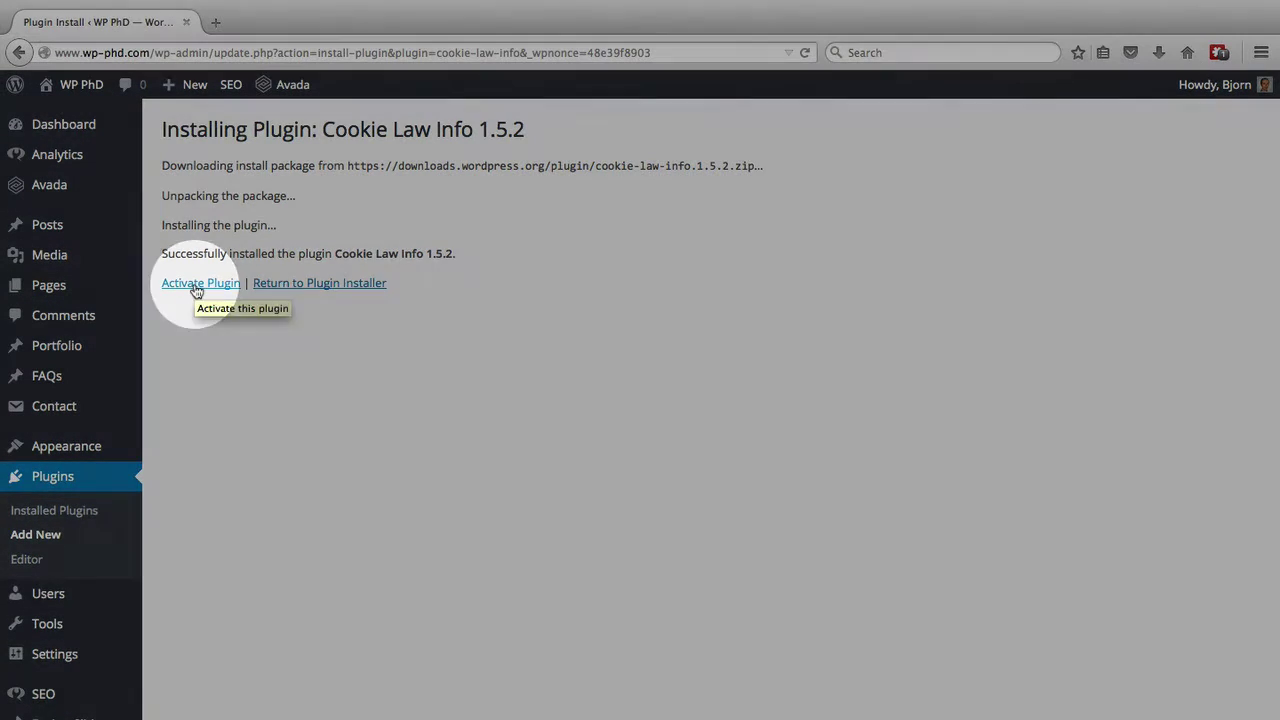
left_click(198, 288)
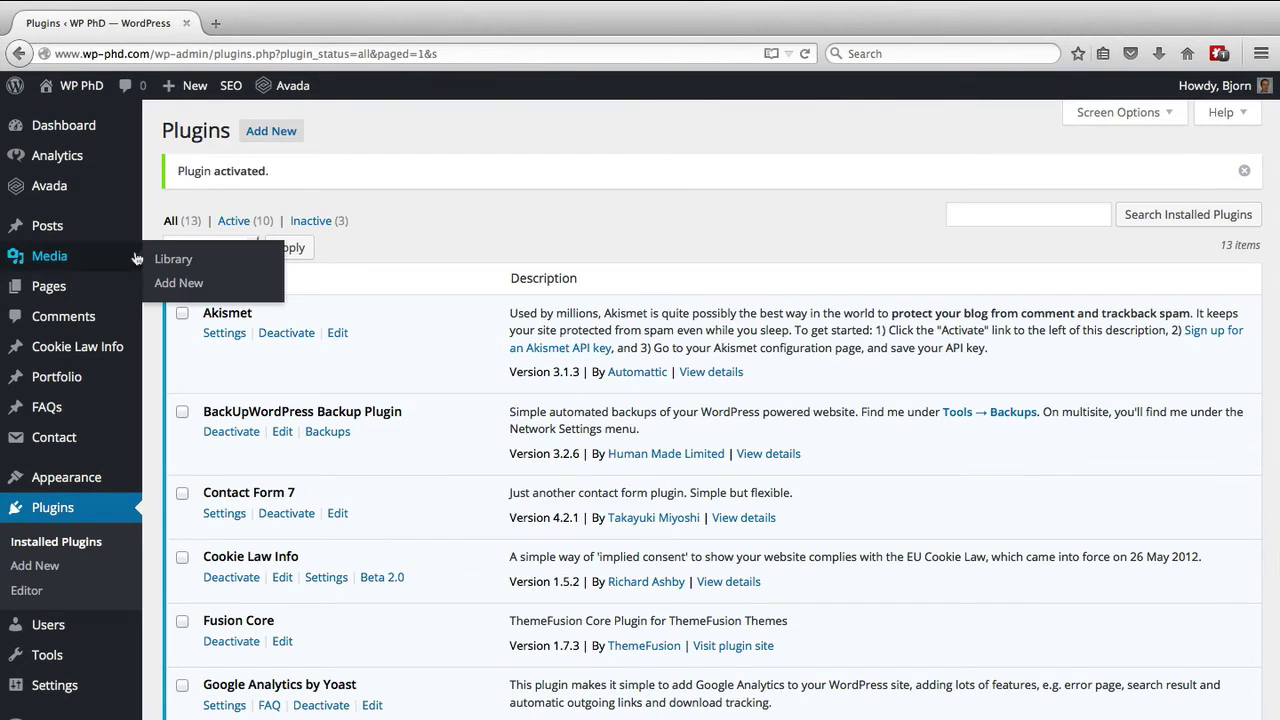
mouse_move(30, 350)
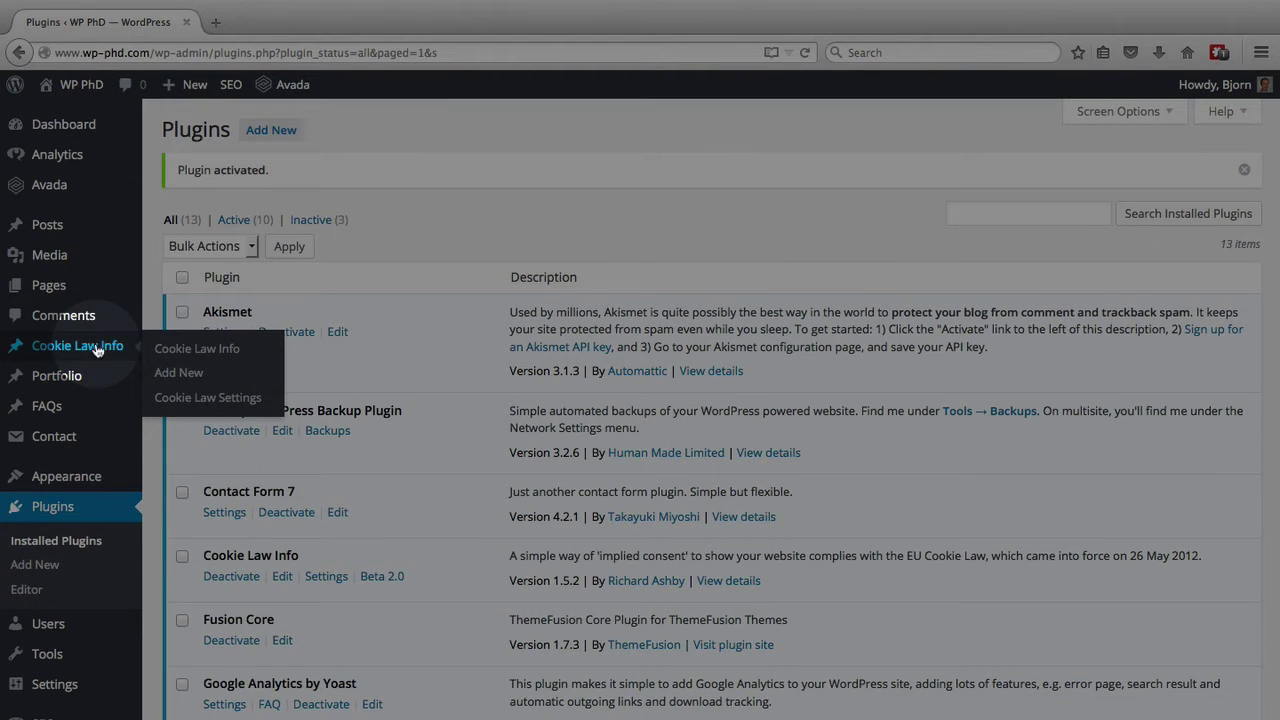
left_click(190, 400)
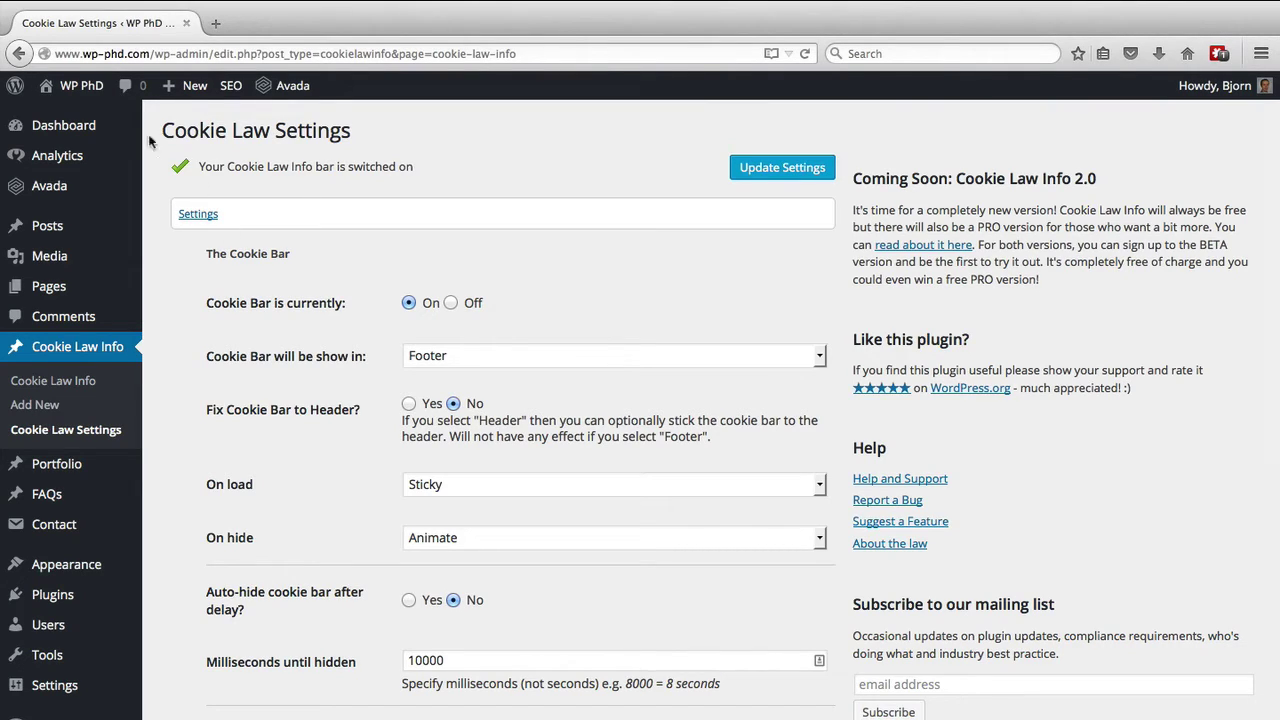
Open the public site in a new tab and scroll its homepage to view the cookie bar.
mouse_move(79, 91)
middle_click(65, 117)
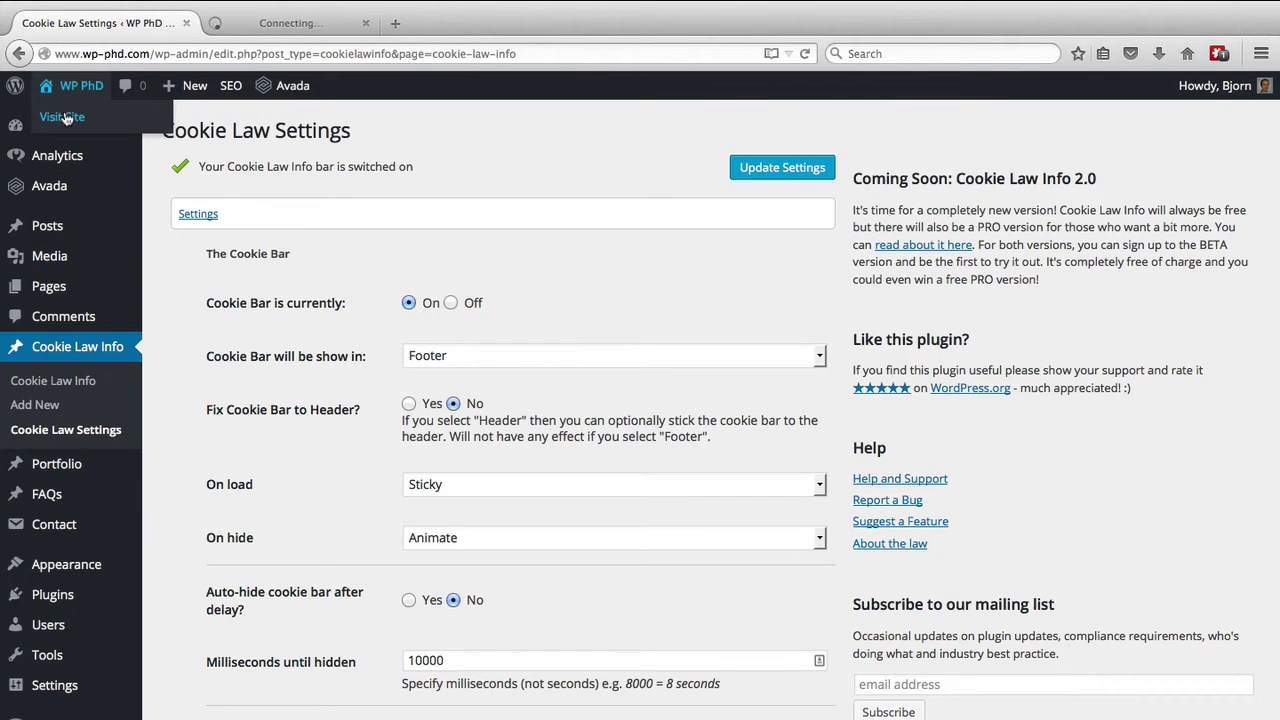
left_click(296, 28)
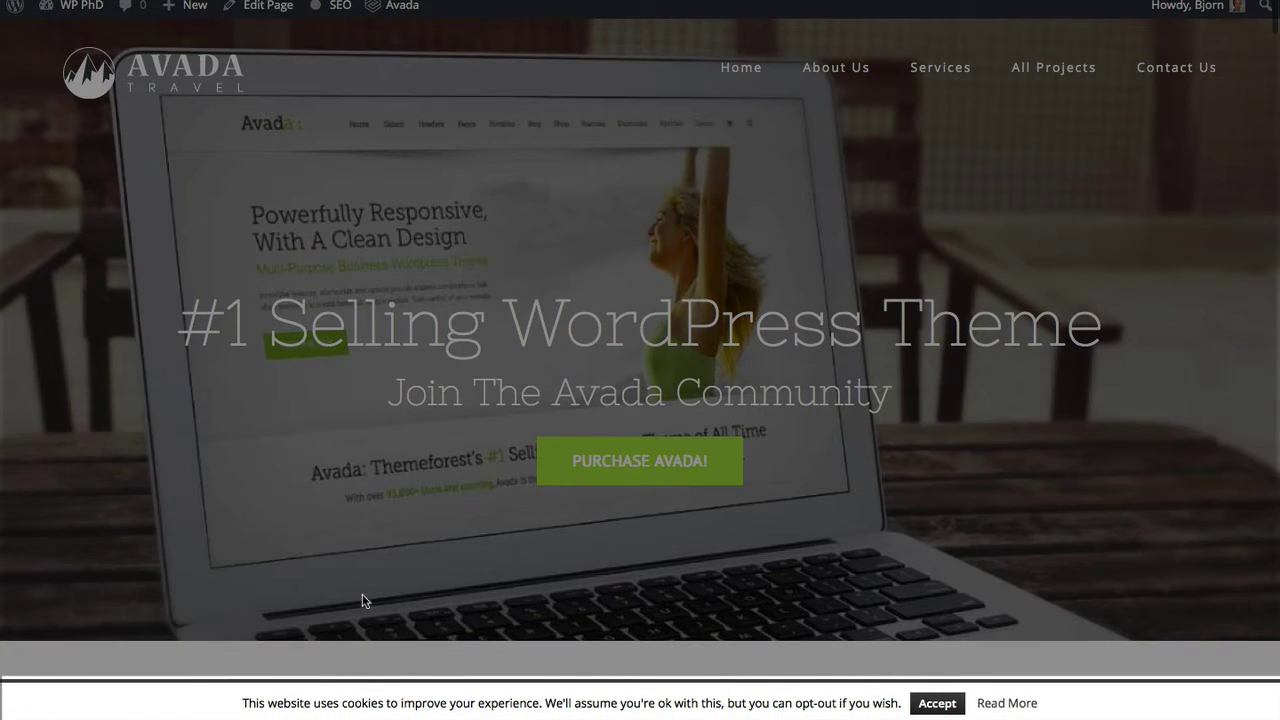
scroll(362, 594, "down", 2)
scroll(362, 600, "down", 4)
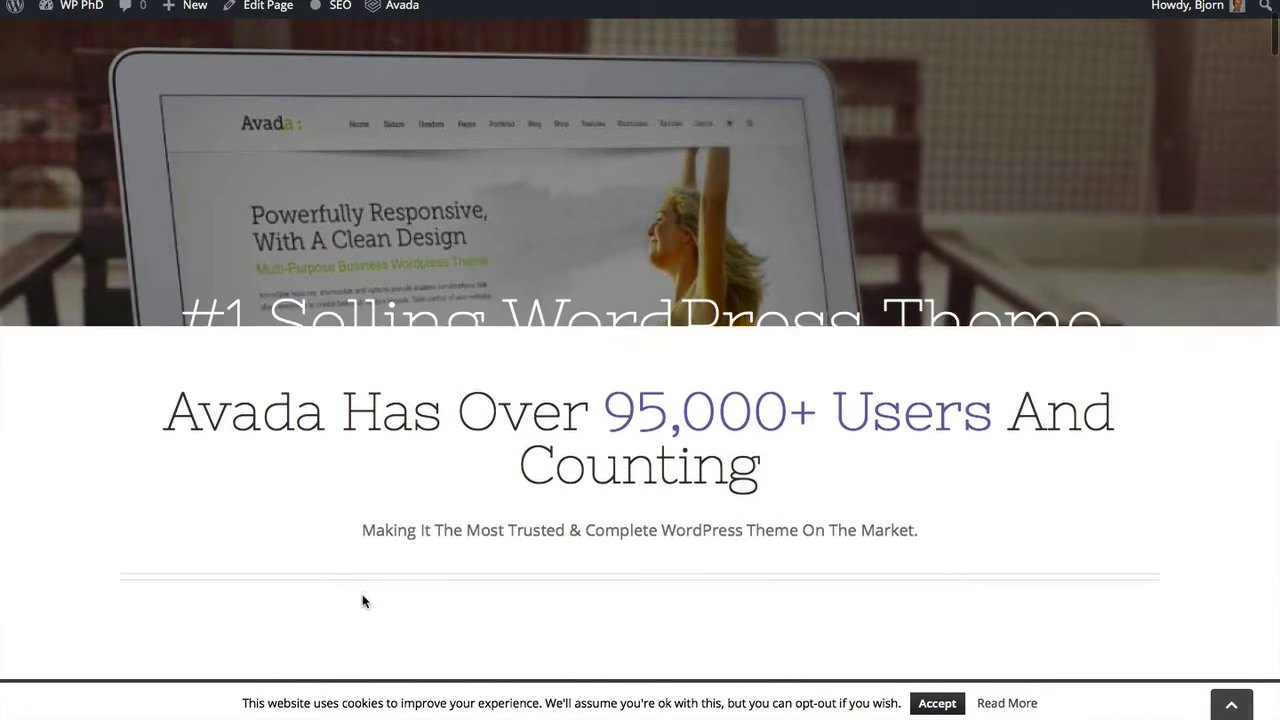
scroll(362, 600, "down", 1)
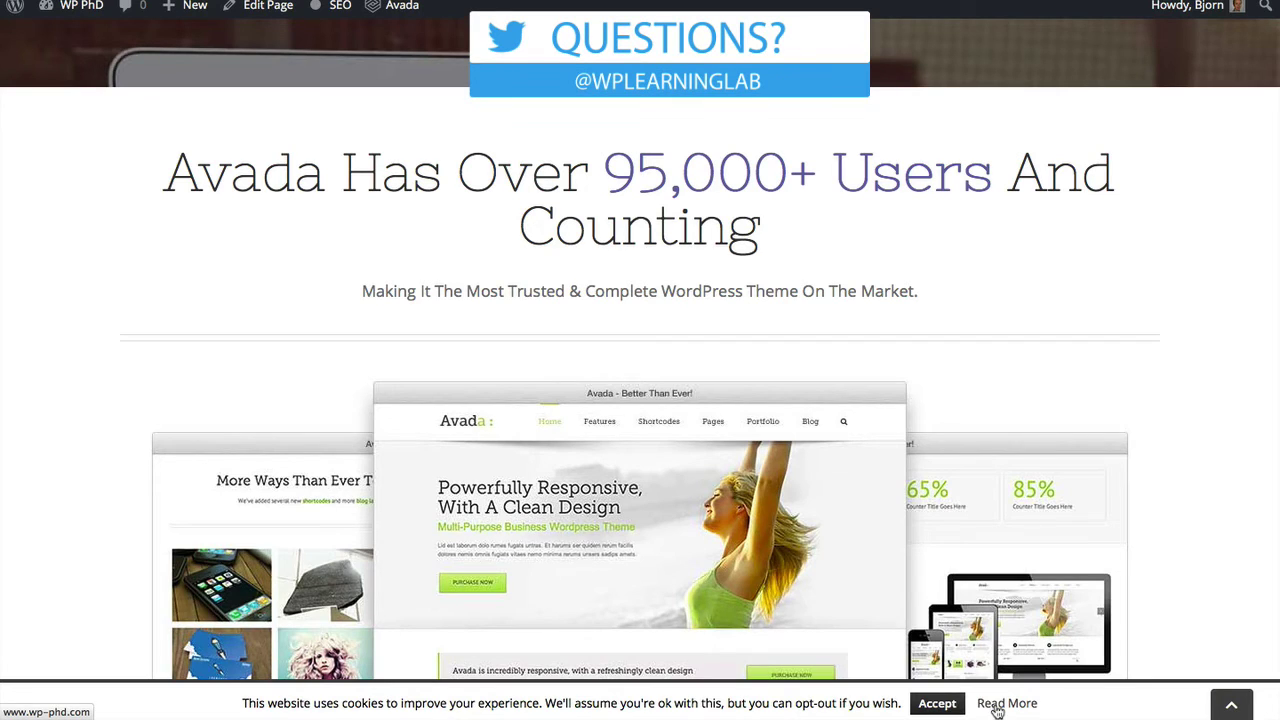
scroll(189, 278, "down", 10)
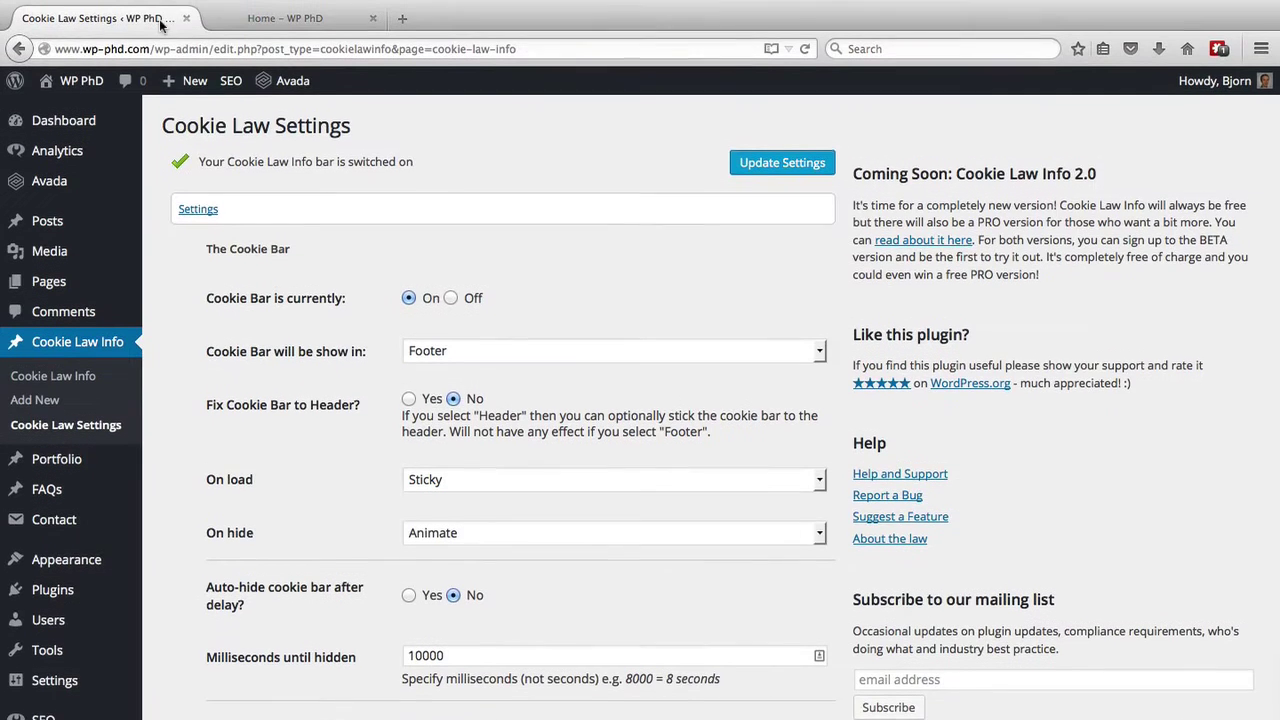
Expand the Customise Buttons section to reach the Read More link settings.
scroll(196, 350, "down", 10)
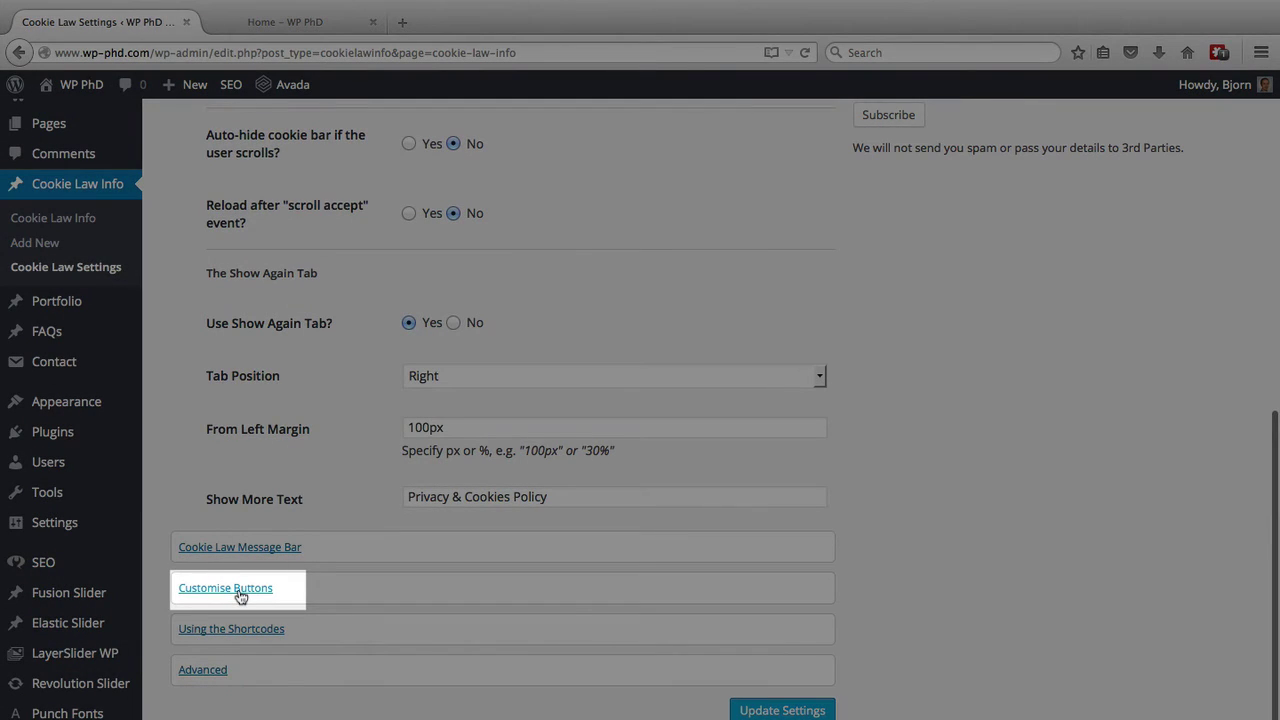
left_click(240, 597)
scroll(238, 500, "down", 15)
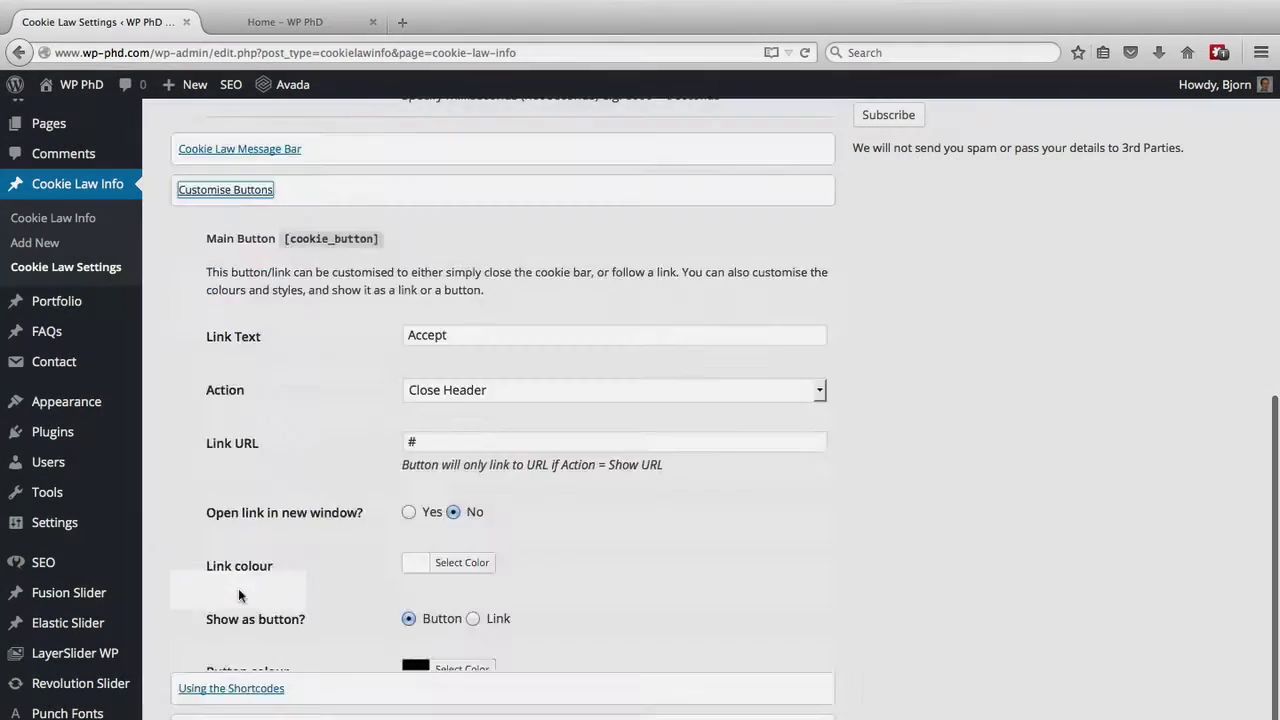
scroll(280, 335, "up", 5)
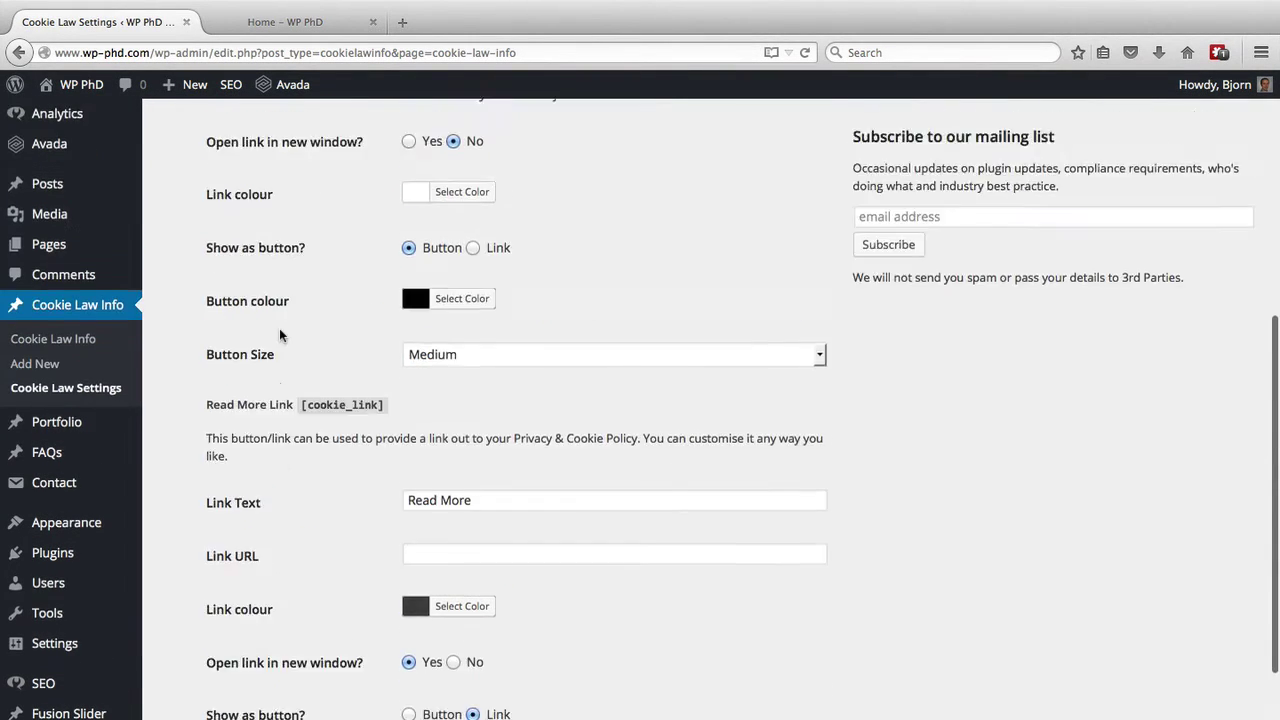
scroll(280, 335, "up", 2)
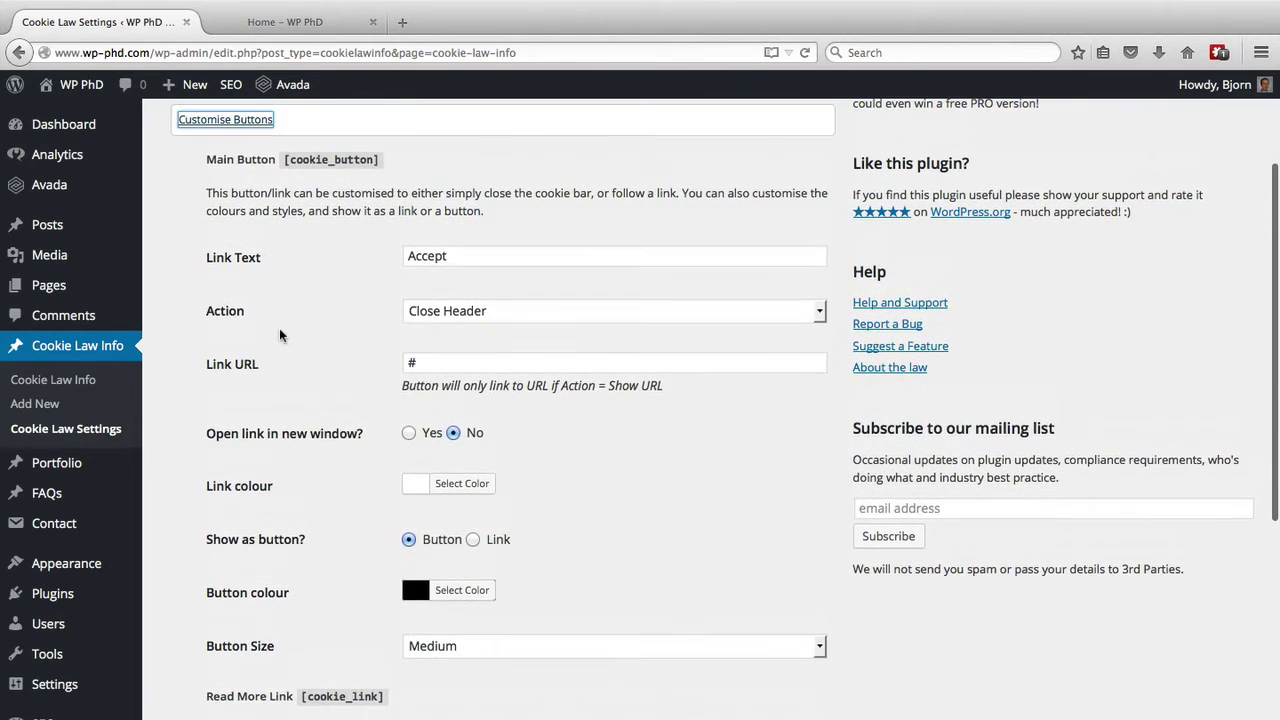
scroll(366, 503, "down", 4)
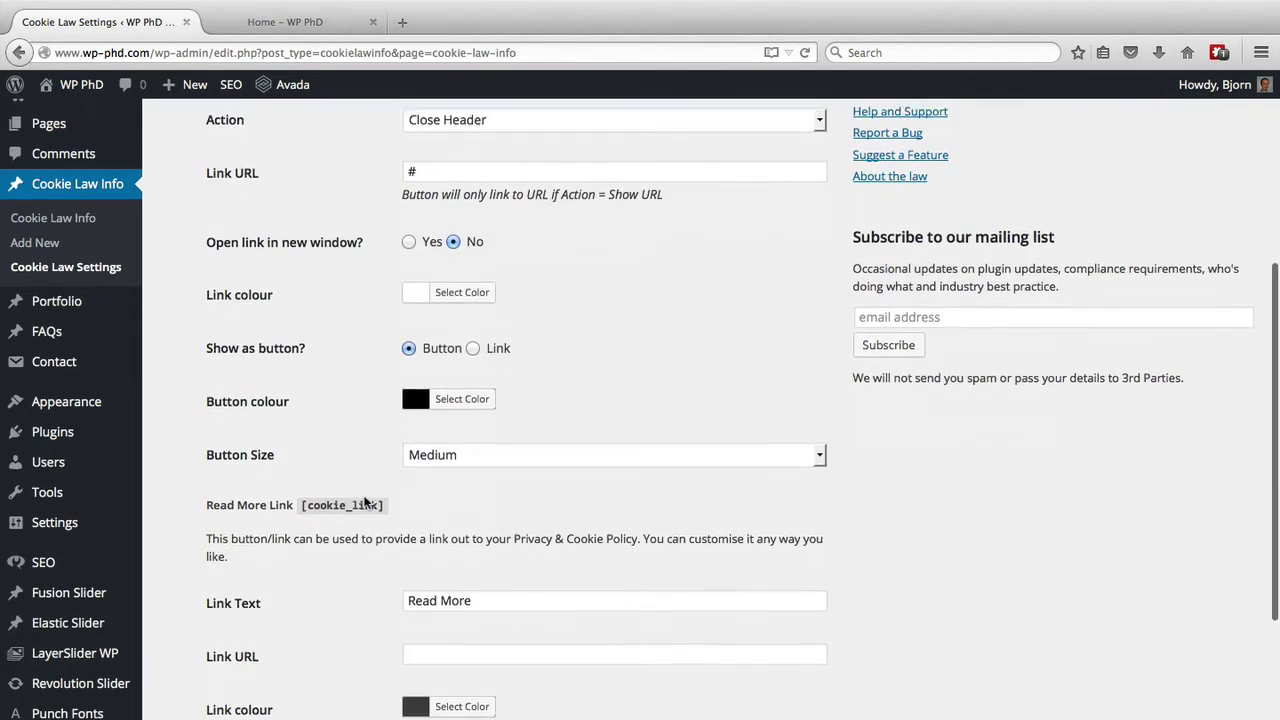
scroll(366, 503, "down", 1)
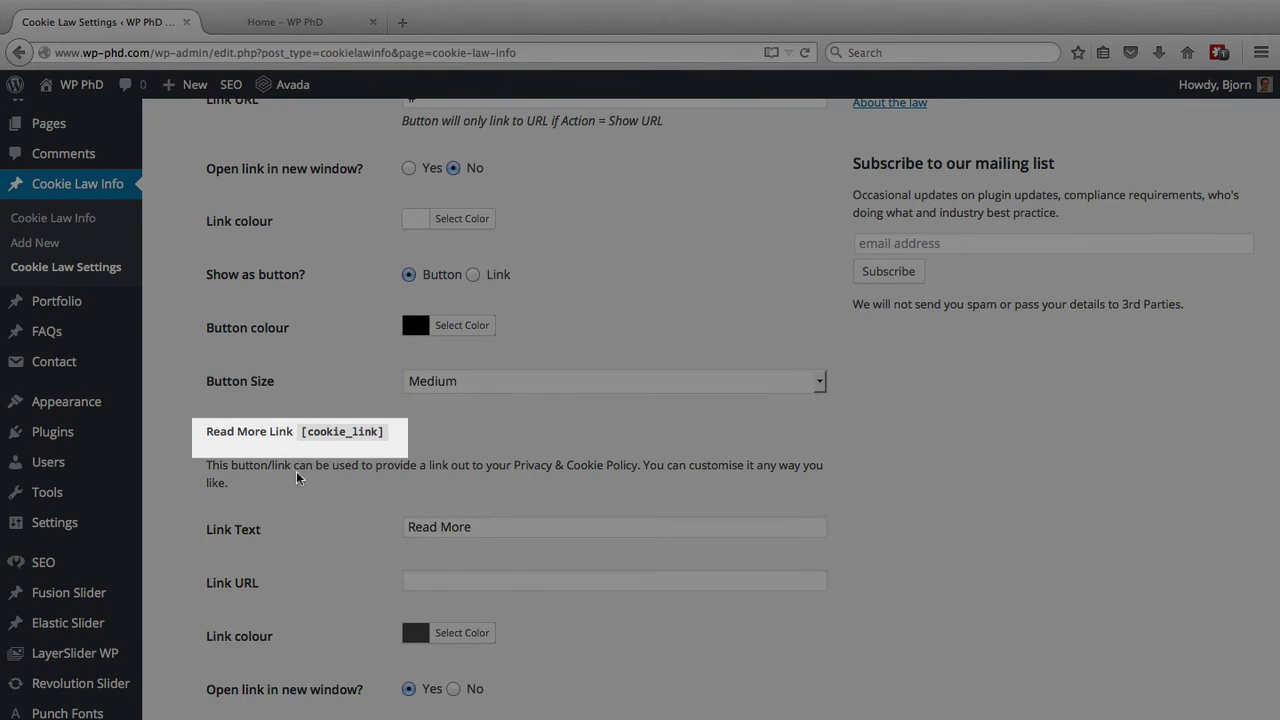
scroll(297, 535, "down", 2)
left_click(424, 465)
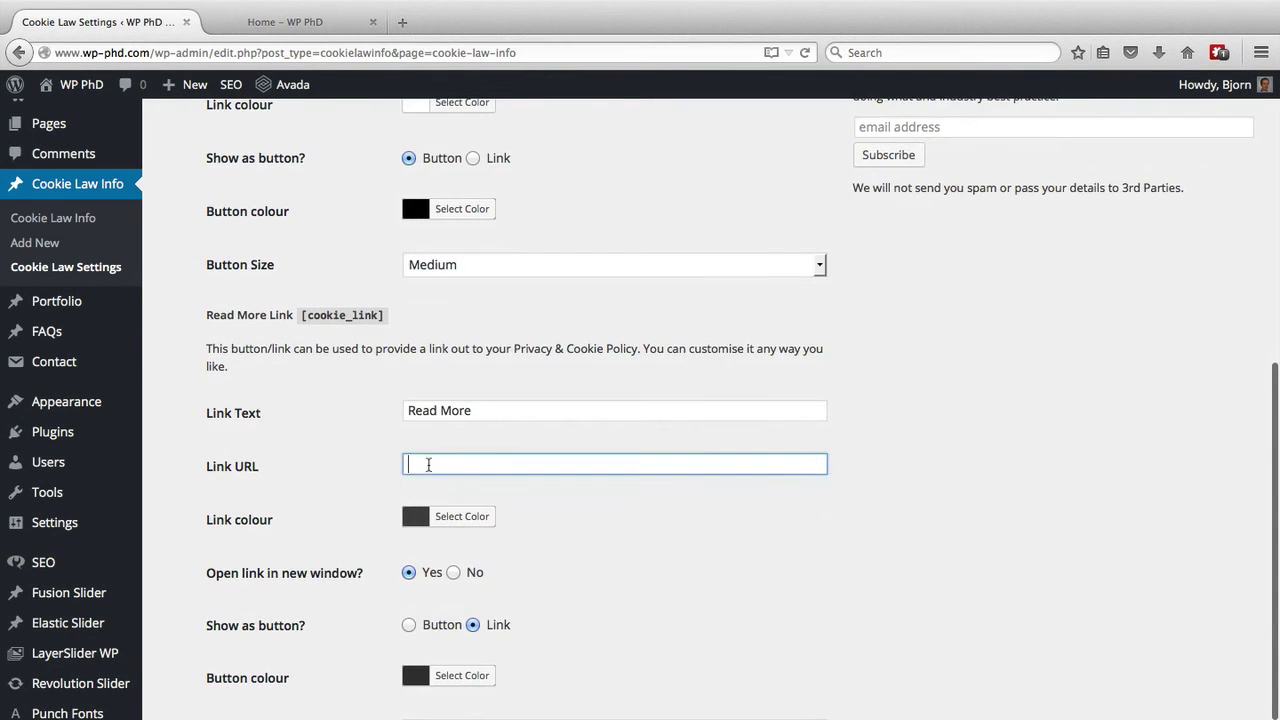
left_click_drag(156, 52, 68, 56)
key("ctrl+c")
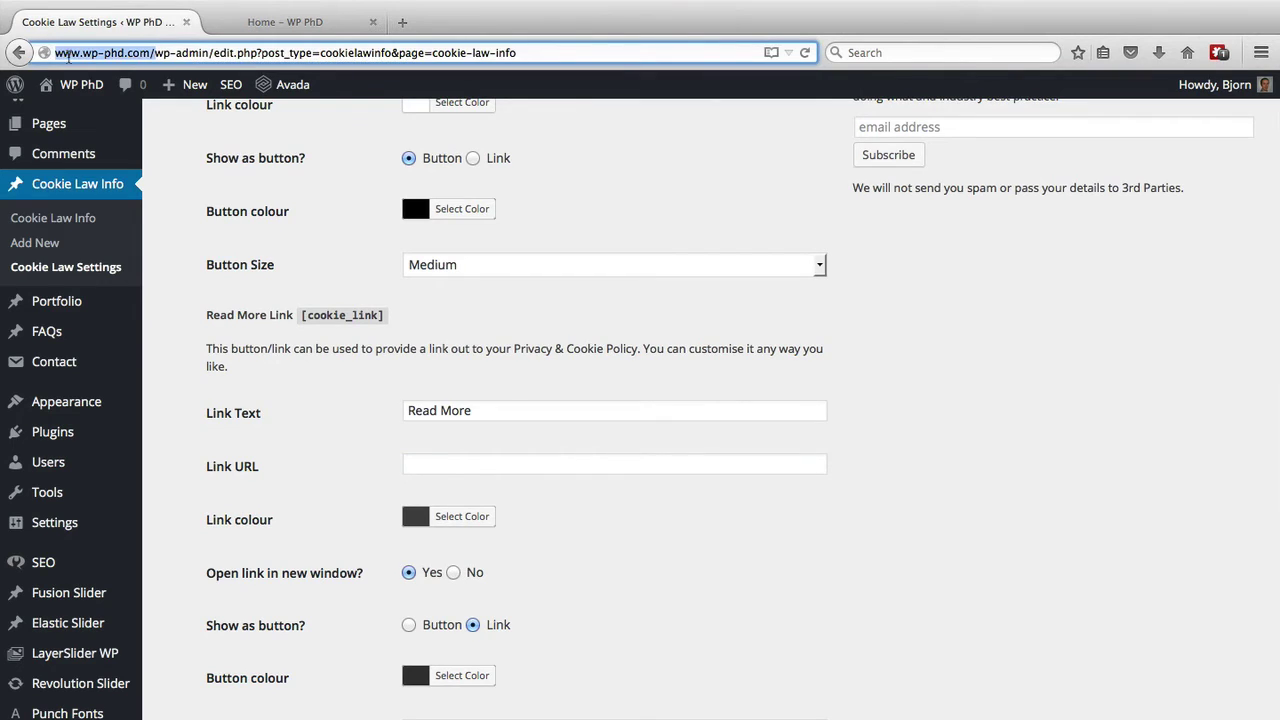
left_click(443, 463)
key("ctrl+v")
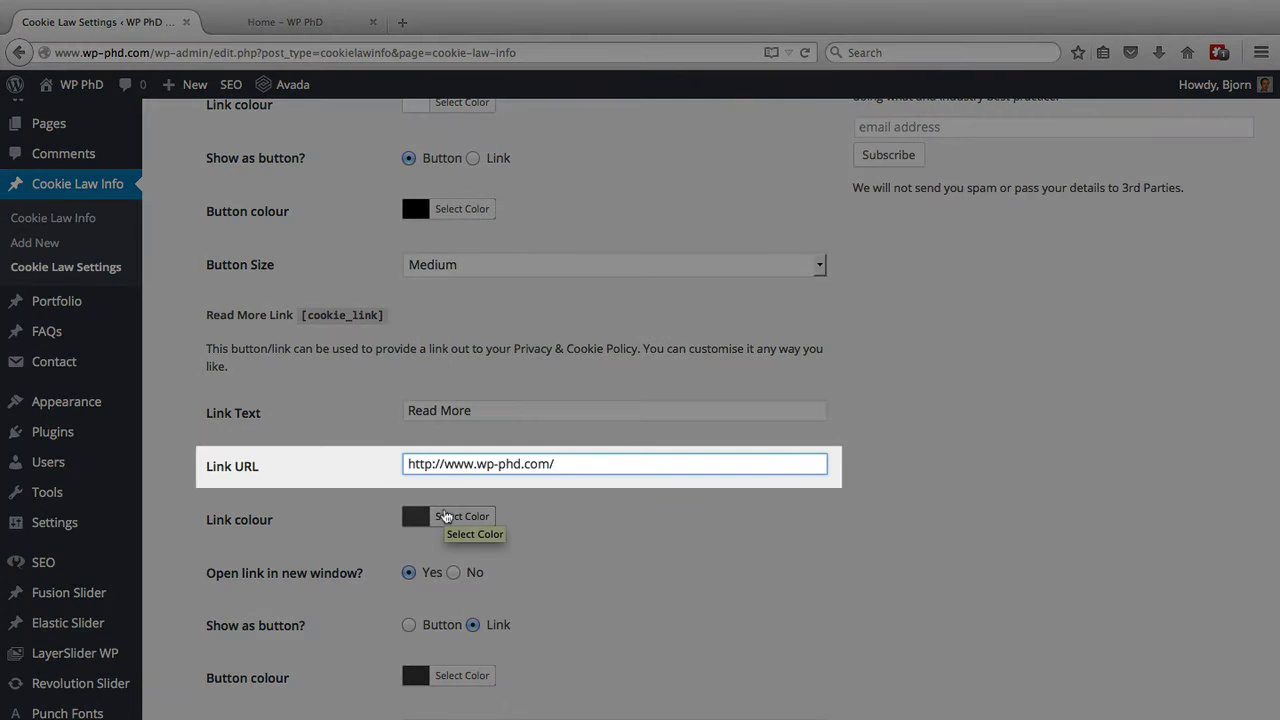
type("privacy-policy/")
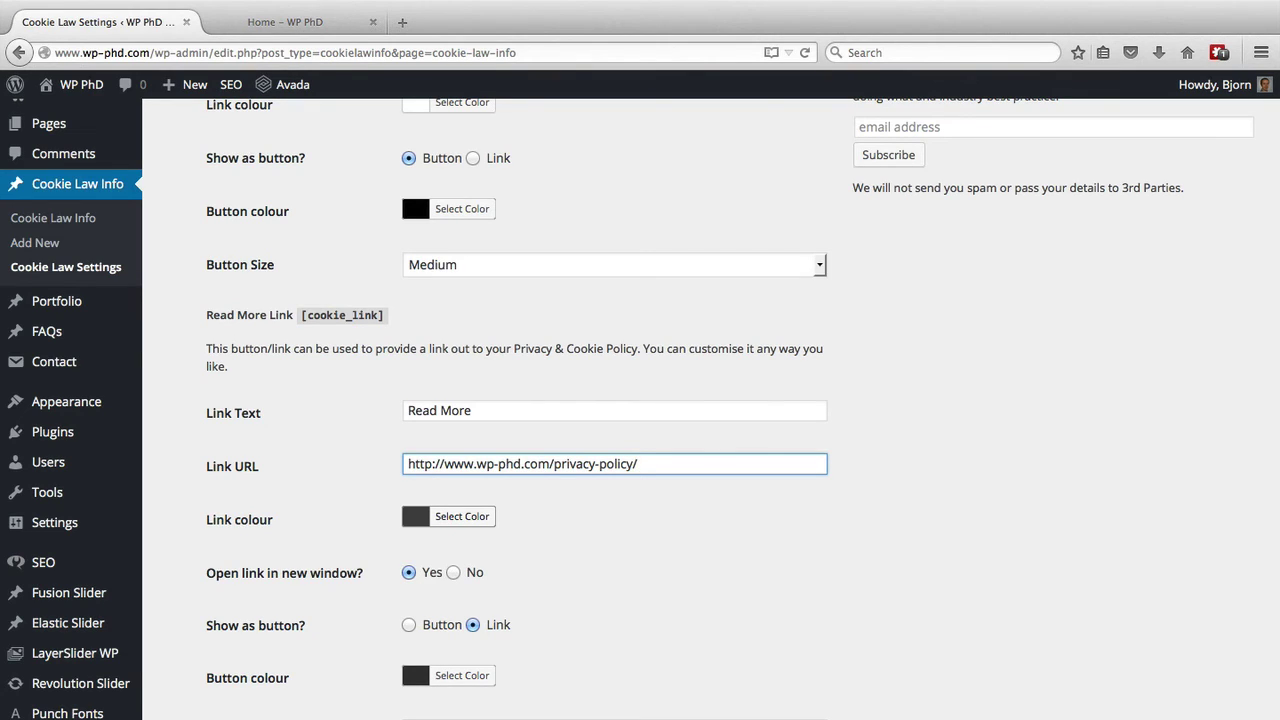
type("#cokie")
key("BackSpace")
key("BackSpace")
key("BackSpace")
type("okie")
key("BackSpace")
key("BackSpace")
key("BackSpace")
type("kie")
key("BackSpace")
key("BackSpace")
key("BackSpace")
key("BackSpace")
key("BackSpace")
key("BackSpace")
key("BackSpace")
scroll(326, 585, "down", 1)
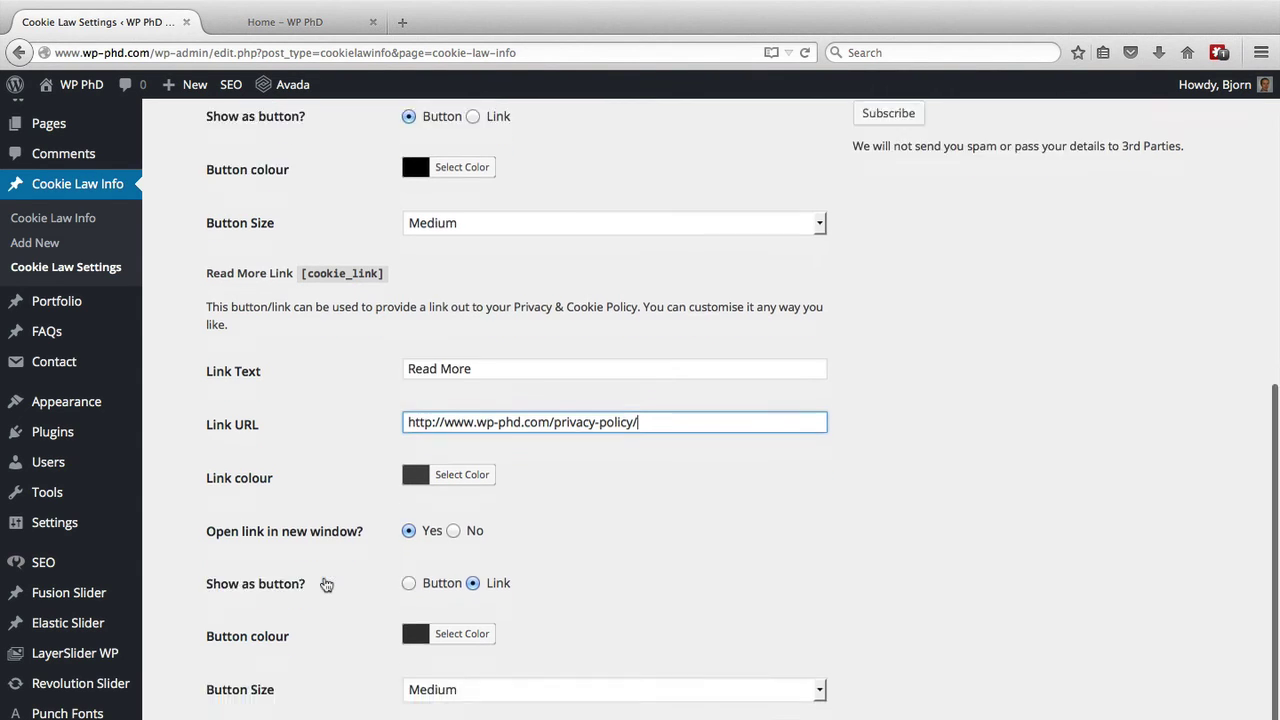
scroll(326, 585, "down", 3)
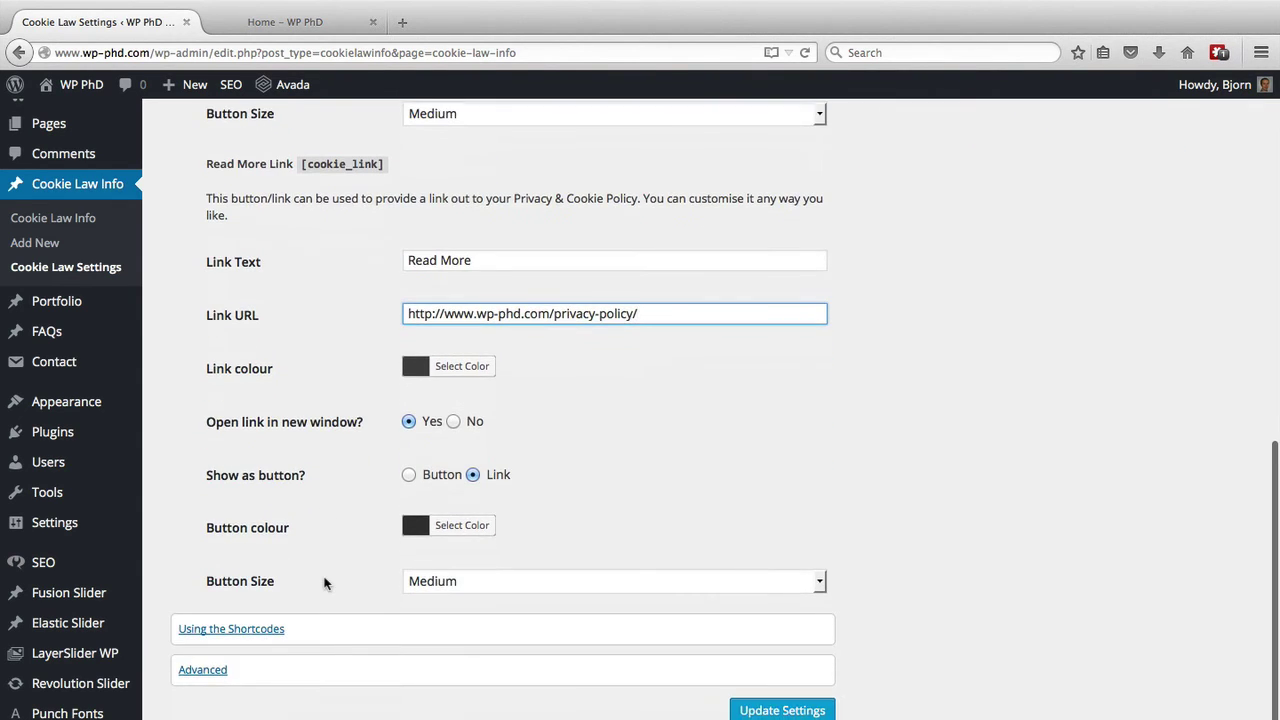
left_click(783, 711)
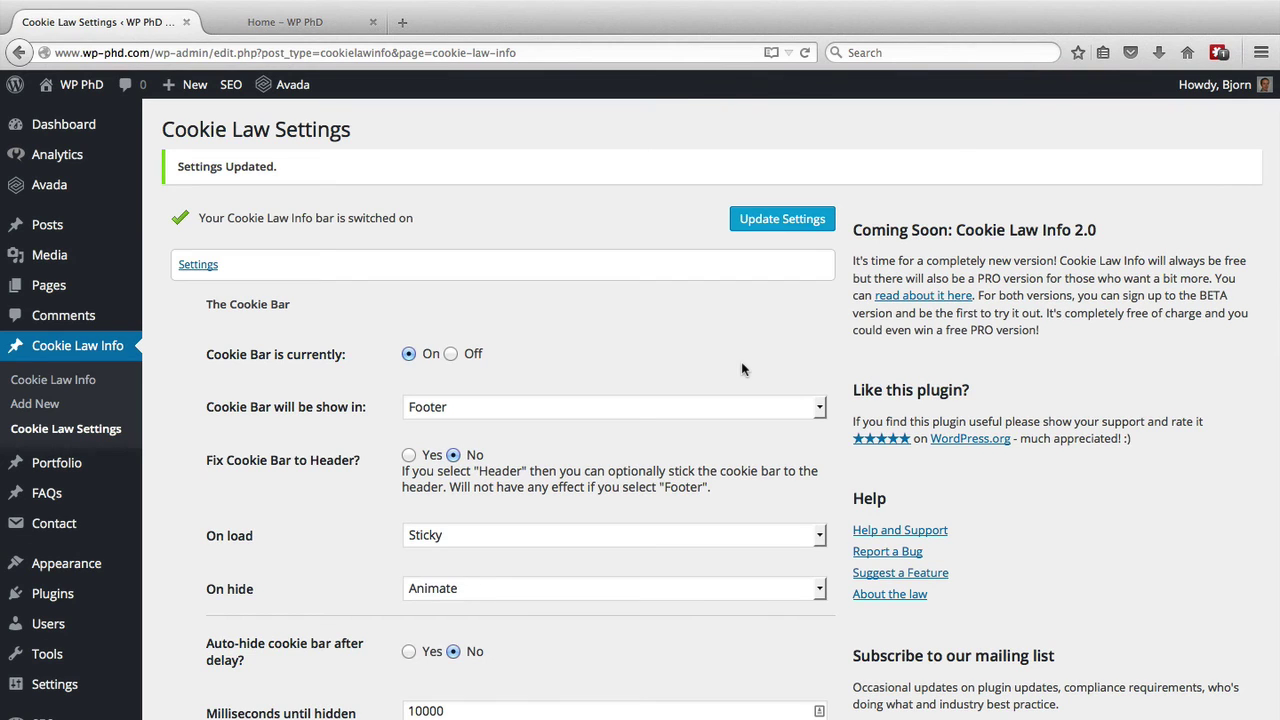
left_click(321, 12)
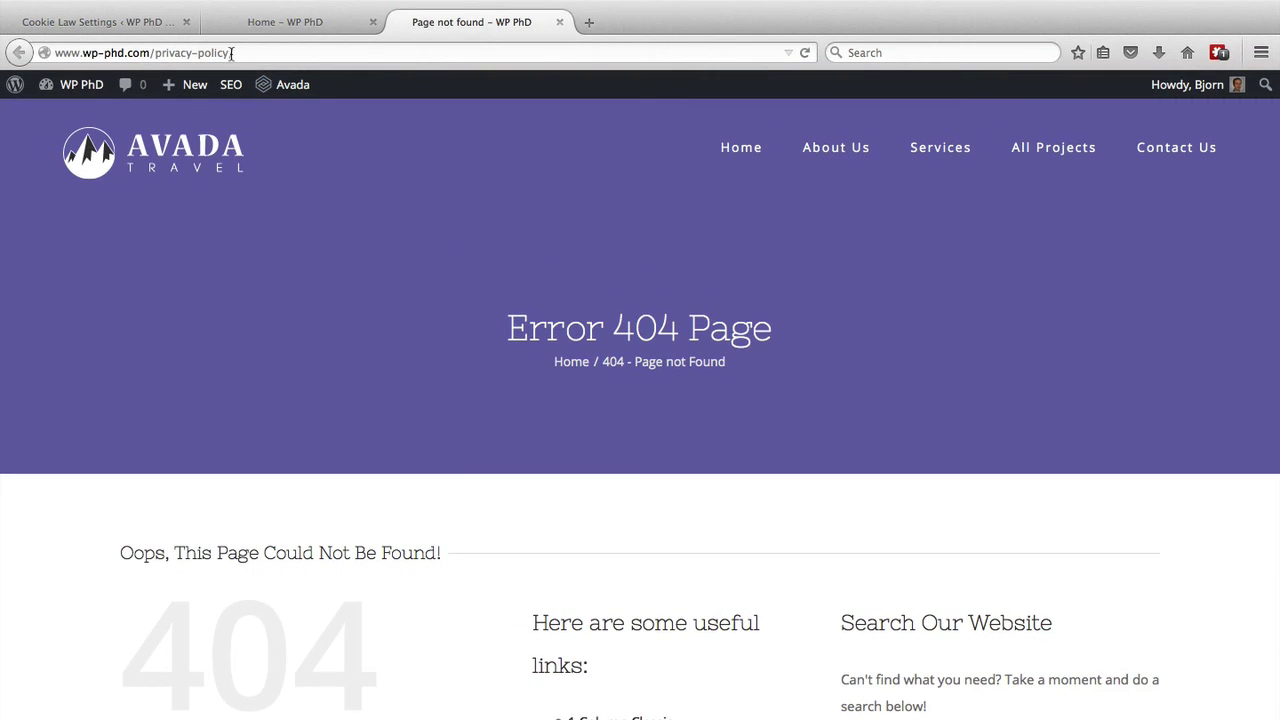
left_click(236, 53)
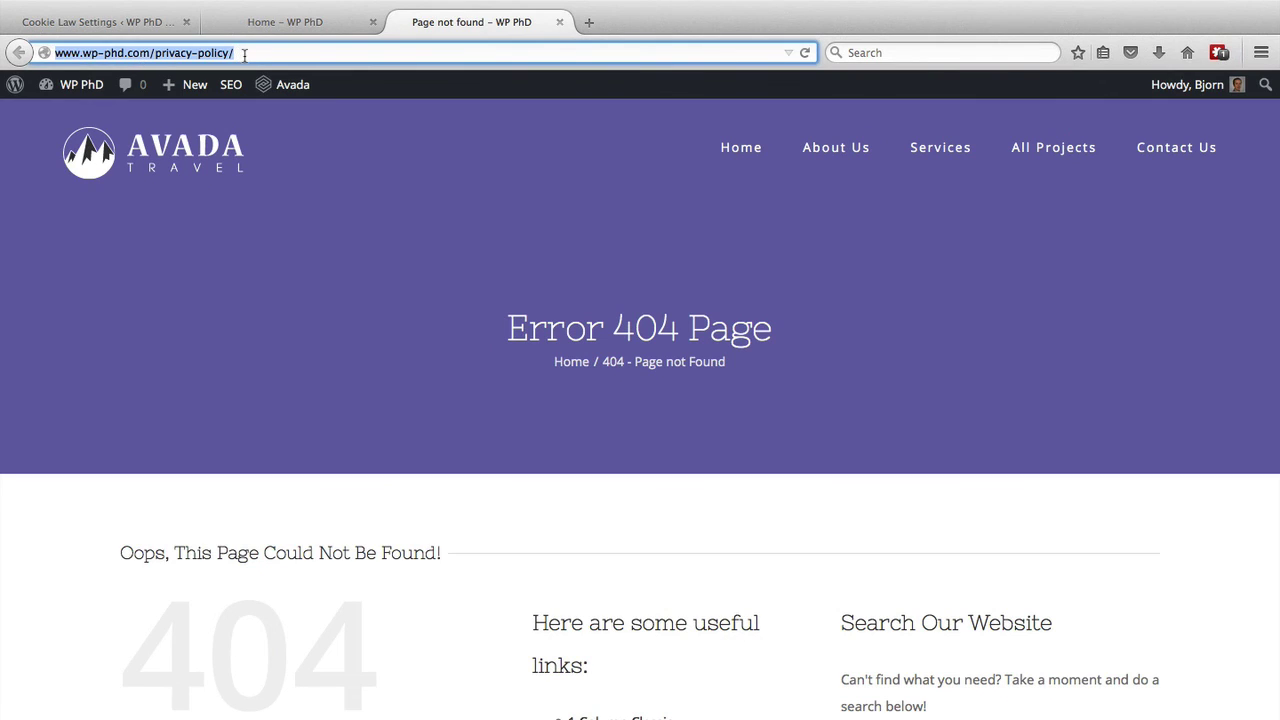